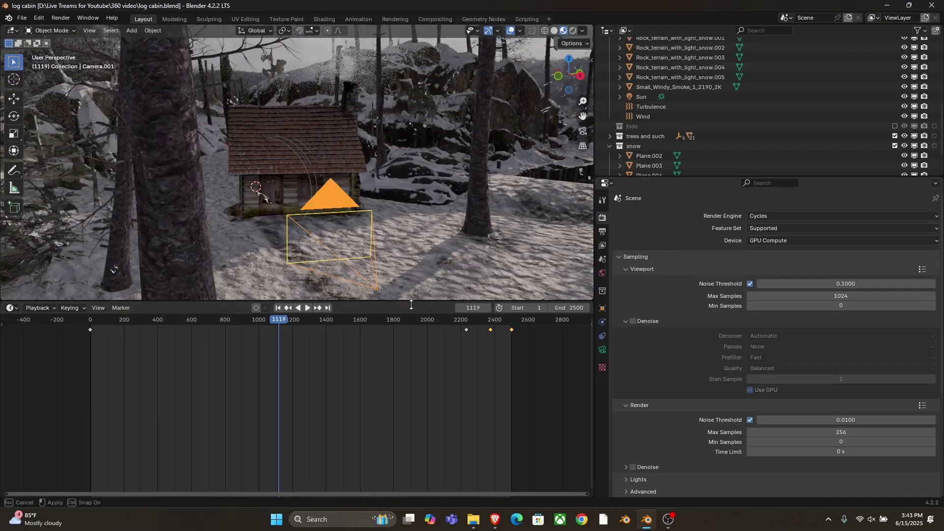
- Enlarge the 3D viewport past the timeline and Properties borders and orbit around the cabin scene
{"action": "left_click_drag", "start_coordinate": [409, 307], "coordinate": [411, 369]}
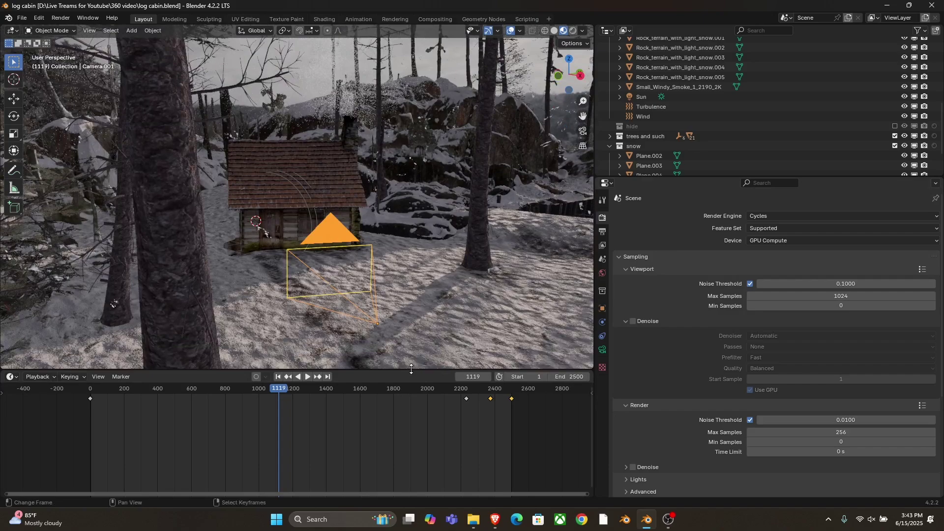
{"action": "left_click_drag", "start_coordinate": [594, 246], "coordinate": [727, 257]}
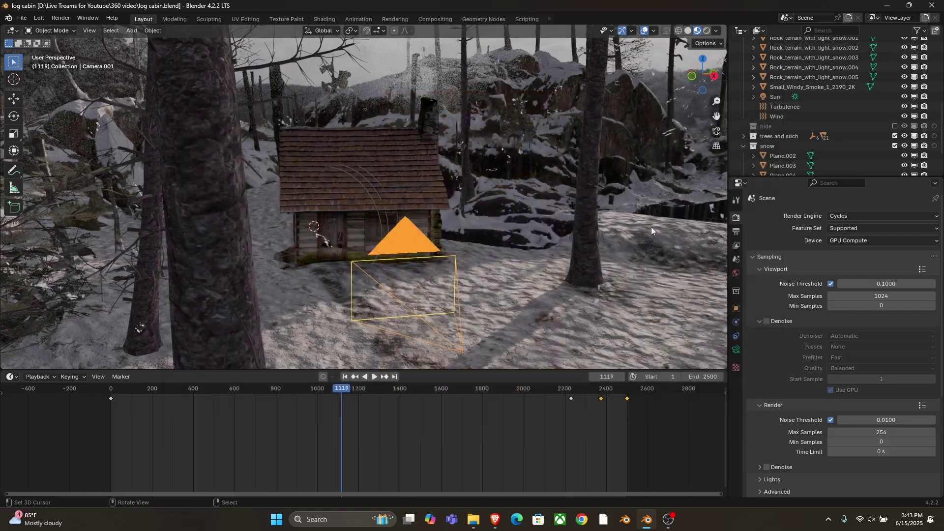
{"action": "middle_click_drag", "start_coordinate": [594, 217], "coordinate": [664, 334]}
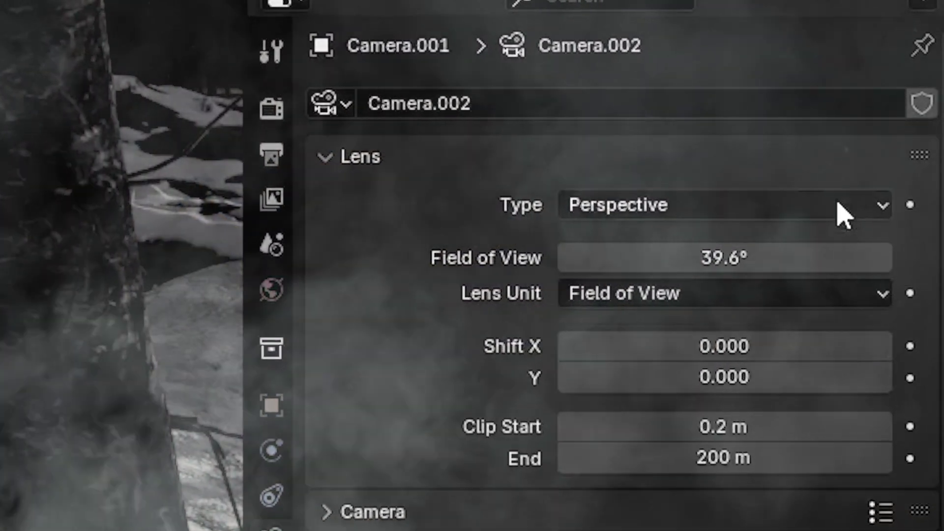
- Set the camera lens type to Panoramic and switch the viewport to Rendered shading
{"action": "left_click", "coordinate": [858, 205]}
{"action": "left_click", "coordinate": [884, 279]}
{"action": "key", "text": "z"}
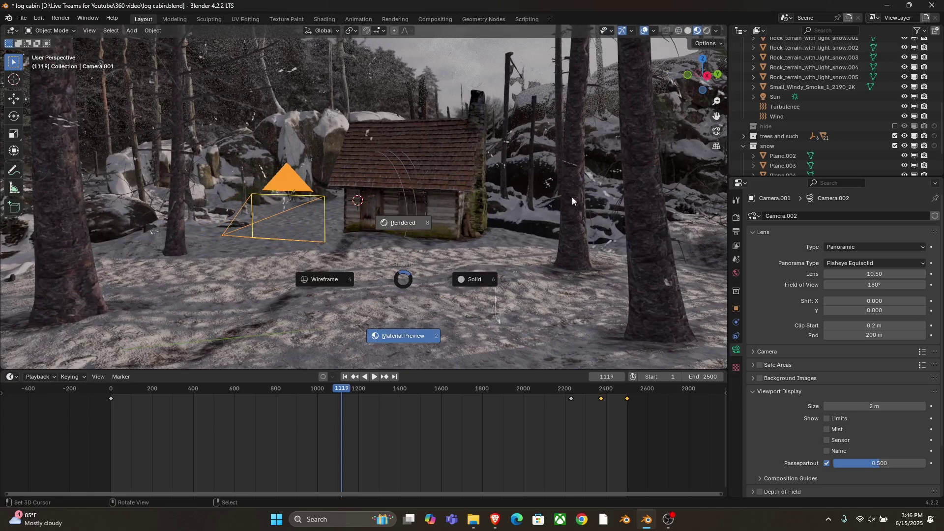
{"action": "key", "text": "8"}
- Look through the camera, reposition it, and set the panorama type to Equirectangular
{"action": "key", "text": "KP_0"}
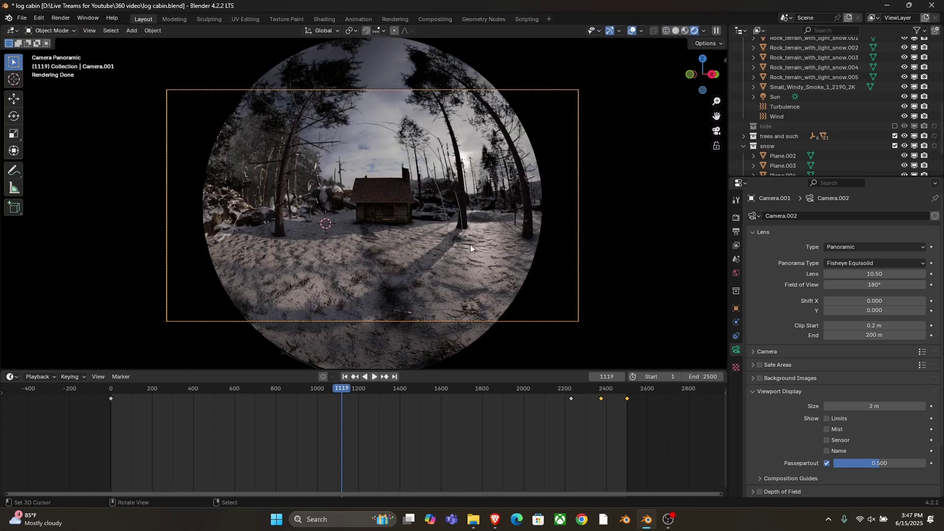
{"action": "key", "text": "g"}
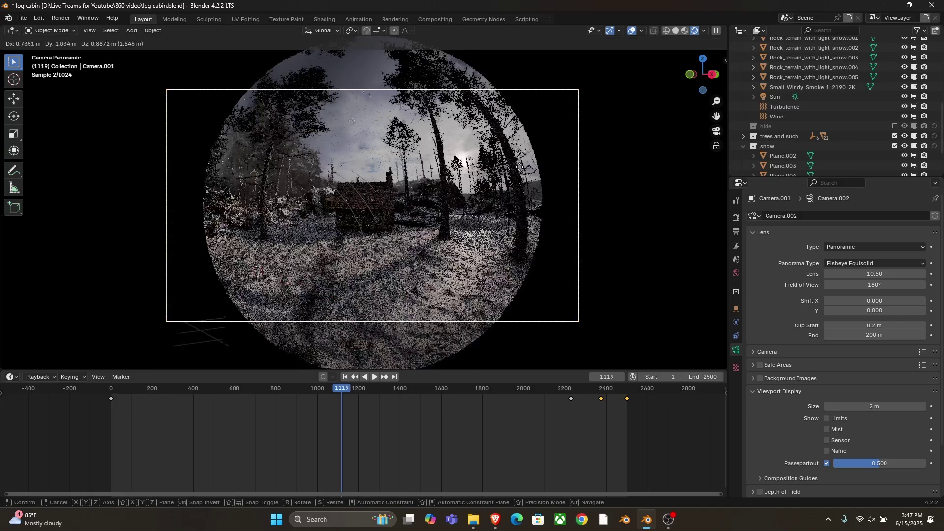
{"action": "left_click", "coordinate": [397, 167]}
{"action": "left_click", "coordinate": [875, 262]}
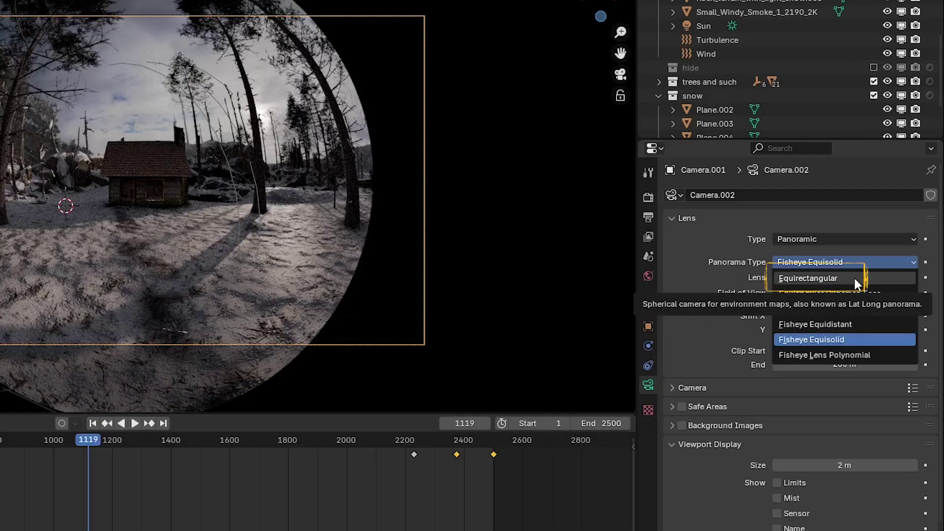
{"action": "left_click", "coordinate": [854, 275]}
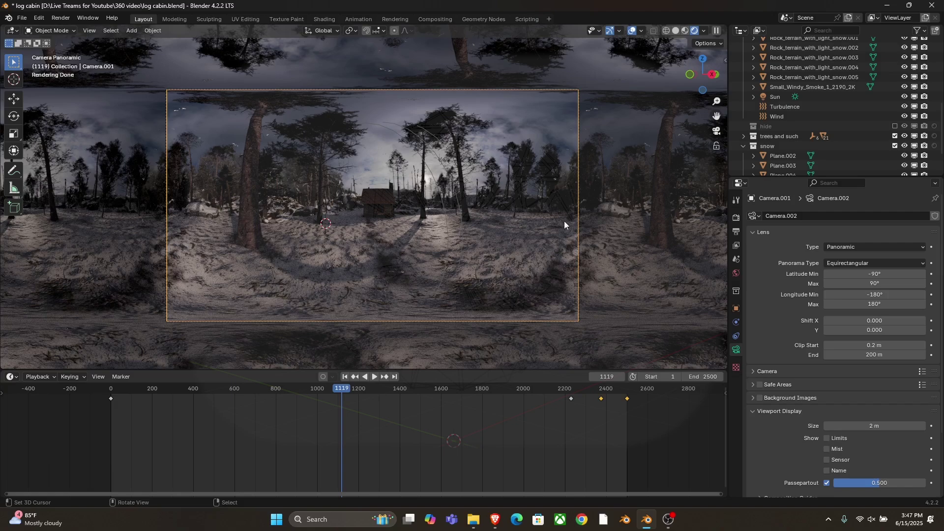
- Set the output Resolution X to 2160 px in the Format settings
{"action": "left_click", "coordinate": [735, 231]}
{"action": "left_click", "coordinate": [880, 229]}
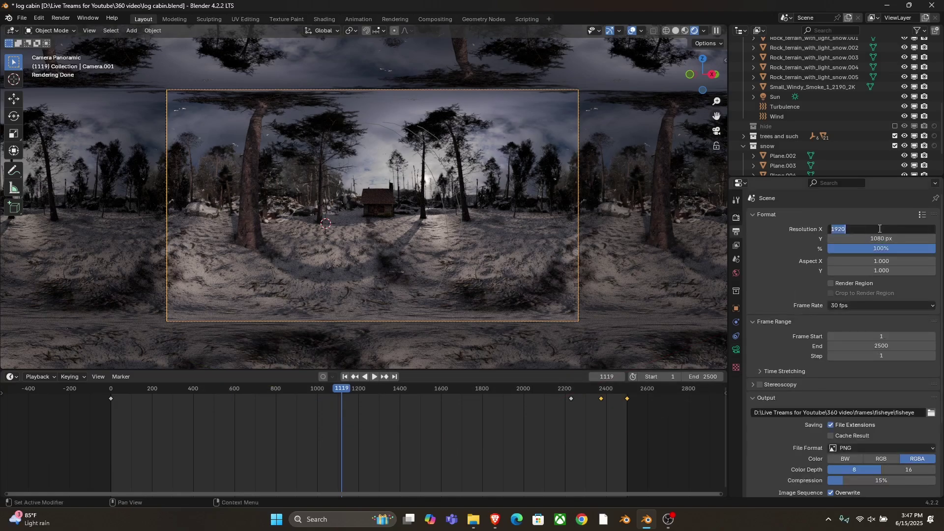
{"action": "type", "text": "2160"}
{"action": "key", "text": "Return"}
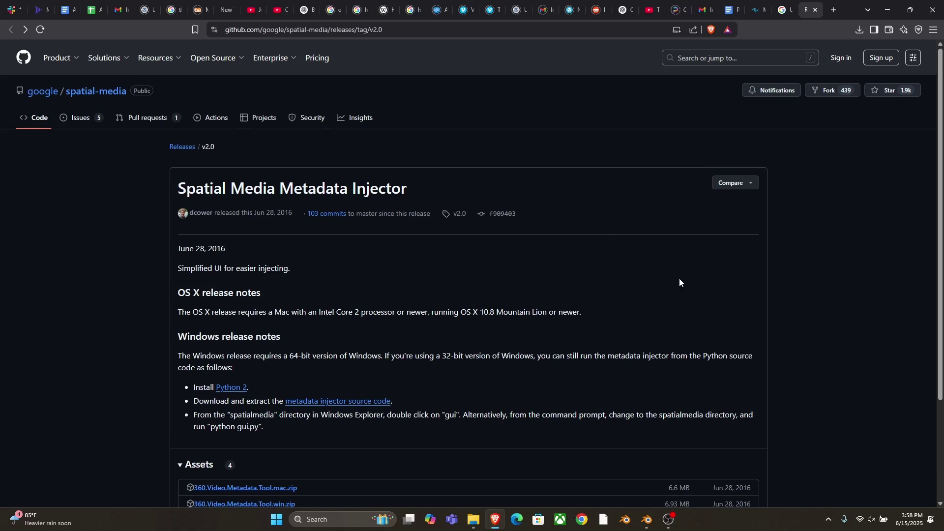
- Review the v2.0 release assets, then launch the downloaded Spatial Media Metadata Injector executable
{"action": "scroll", "coordinate": [676, 279], "scroll_direction": "down", "scroll_amount": 2}
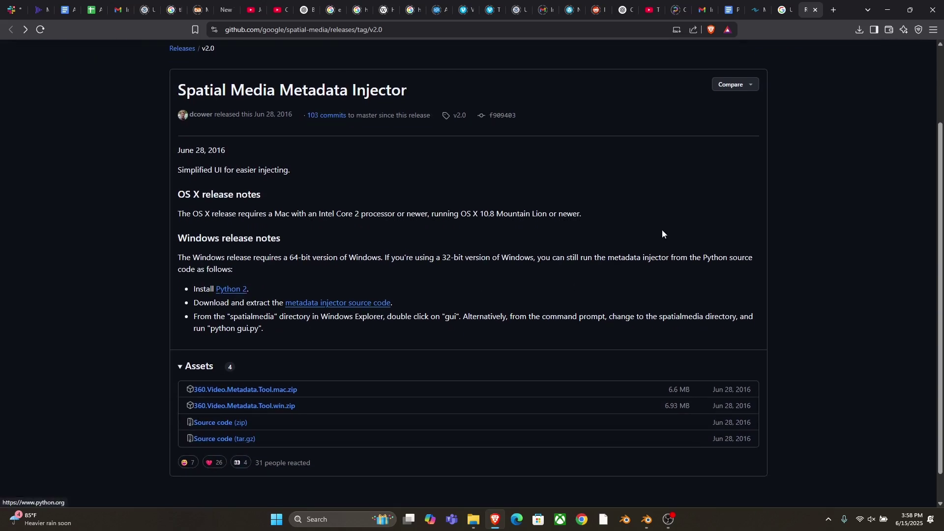
{"action": "scroll", "coordinate": [662, 231], "scroll_direction": "down", "scroll_amount": 1}
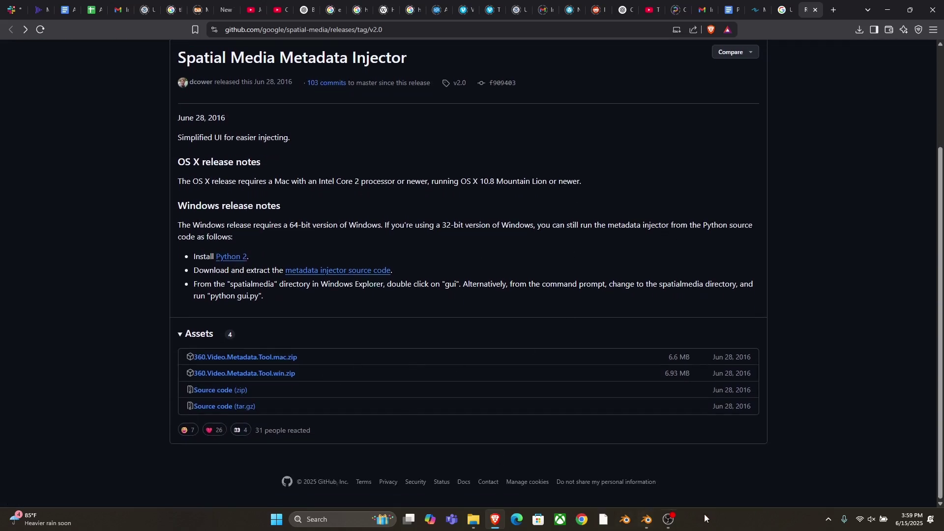
{"action": "key", "text": "alt+Tab"}
{"action": "double_click", "coordinate": [387, 172]}
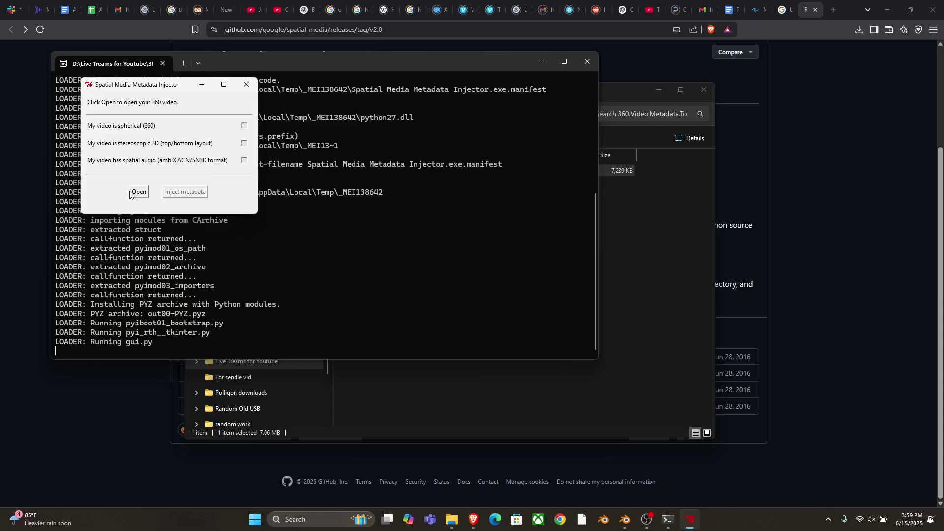
- Load fisheye.mov and mark it as stereoscopic 3D with top/bottom layout
{"action": "left_click", "coordinate": [138, 192]}
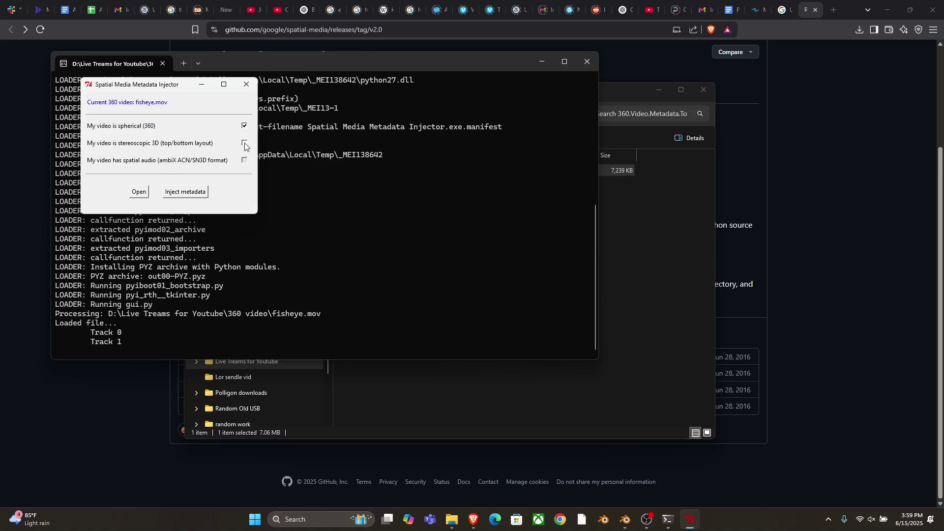
{"action": "left_click", "coordinate": [244, 144]}
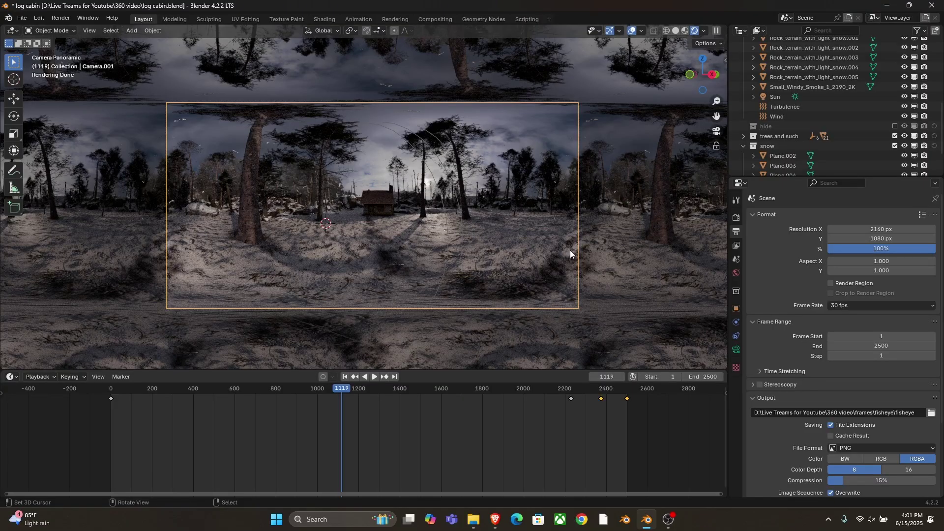
{"action": "key", "text": "KP_0"}
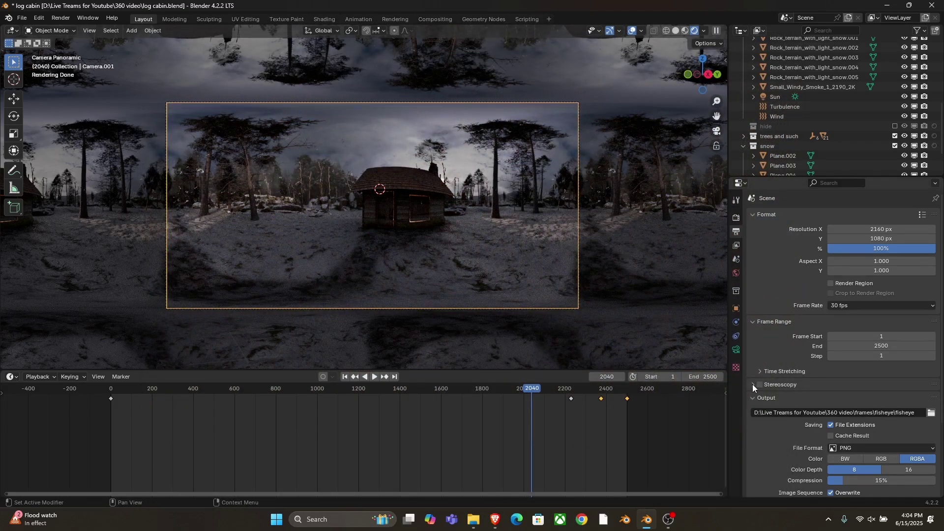
- Enable Stereoscopy in Output Properties with the left eye view ticked
{"action": "left_click", "coordinate": [752, 384]}
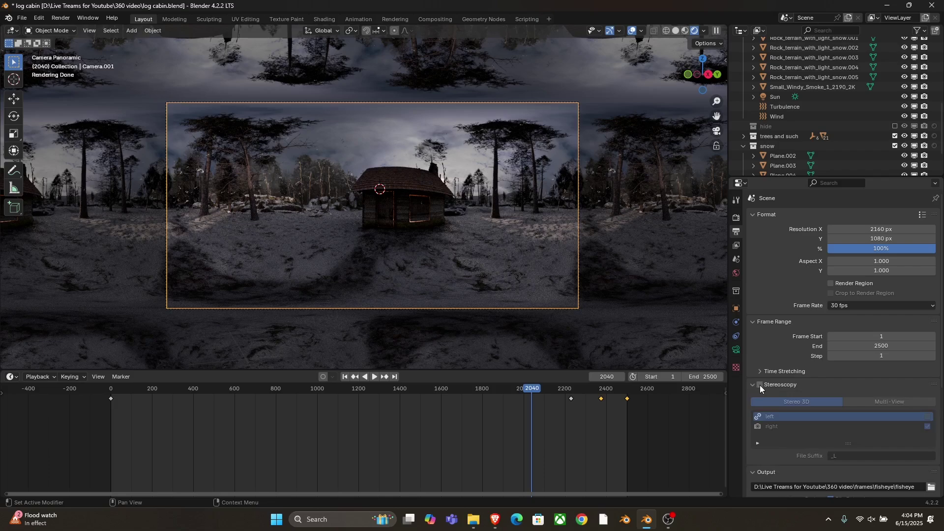
{"action": "left_click", "coordinate": [760, 385]}
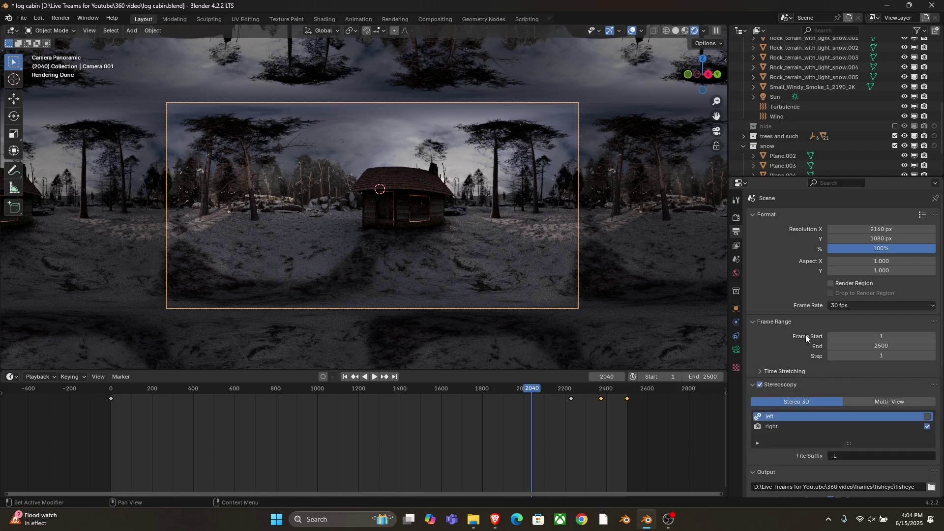
{"action": "scroll", "coordinate": [819, 335], "scroll_direction": "down", "scroll_amount": 2}
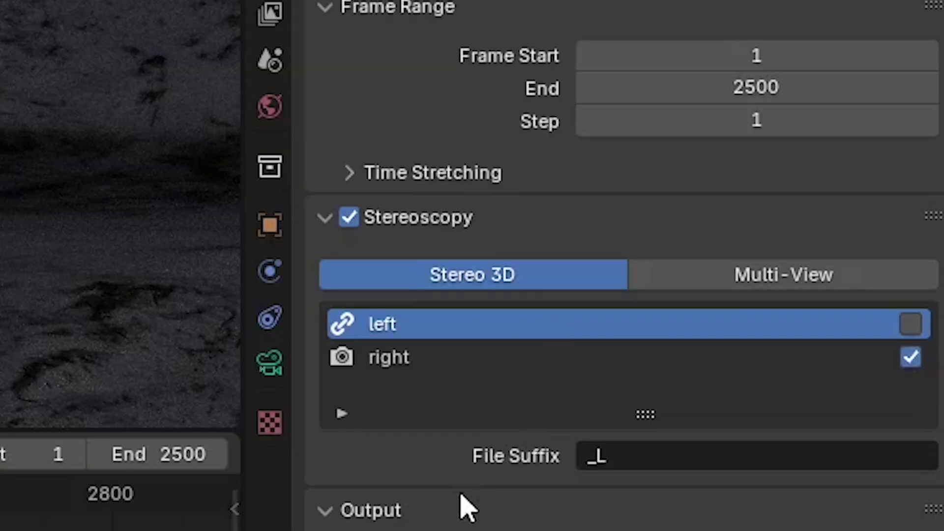
{"action": "scroll", "coordinate": [463, 501], "scroll_direction": "down", "scroll_amount": 5}
{"action": "left_click", "coordinate": [927, 239]}
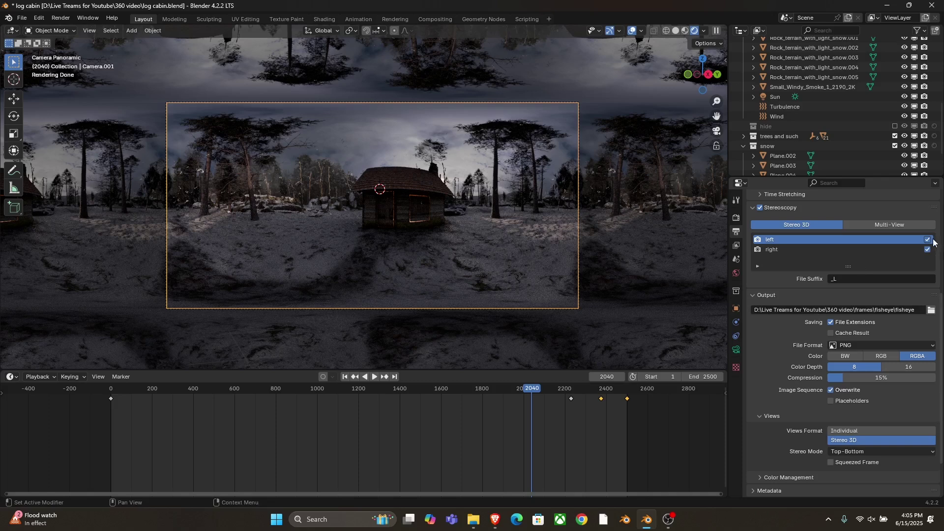
- Set the Views Stereo Mode to Top-Bottom
{"action": "scroll", "coordinate": [822, 361], "scroll_direction": "down", "scroll_amount": 3}
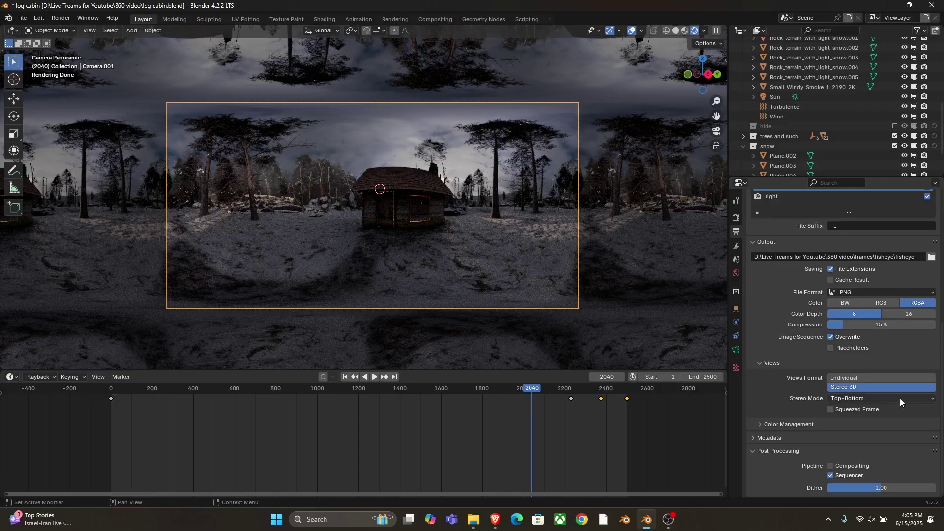
{"action": "left_click", "coordinate": [899, 399]}
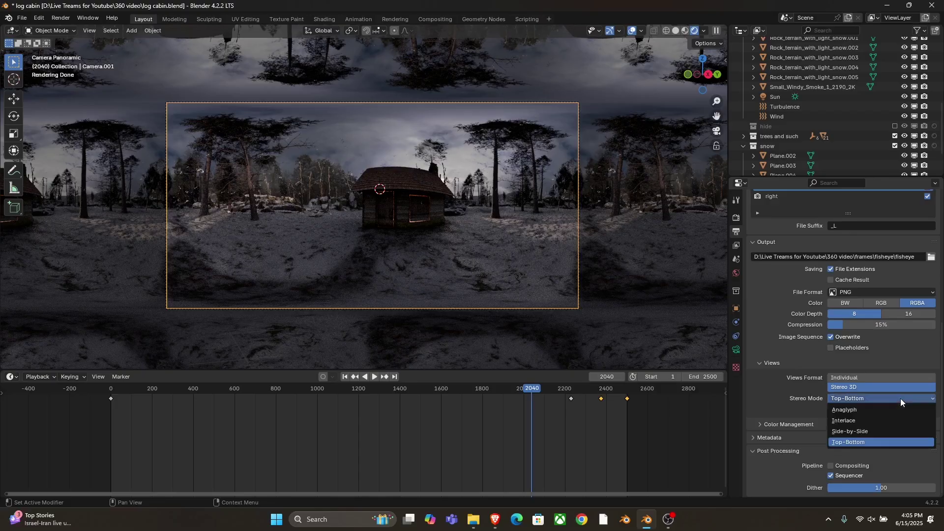
{"action": "left_click", "coordinate": [869, 442]}
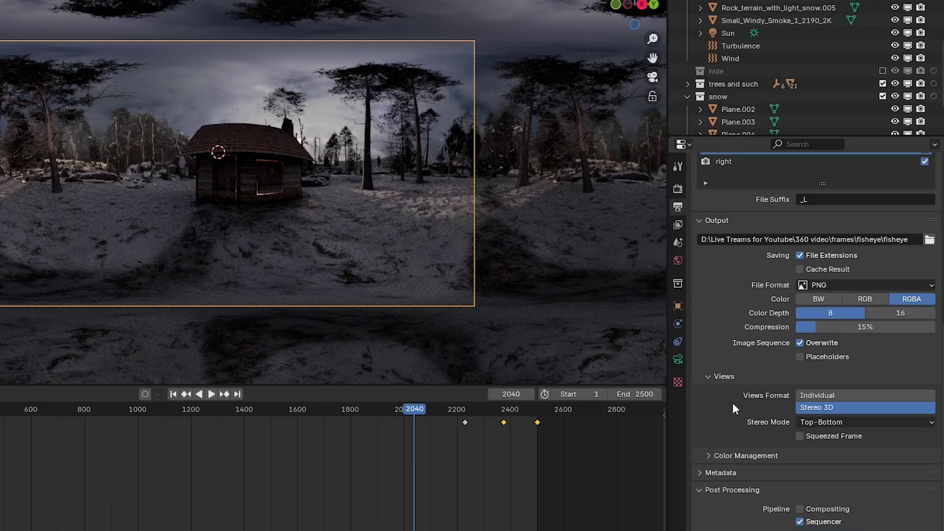
{"action": "scroll", "coordinate": [777, 217], "scroll_direction": "up", "scroll_amount": 10}
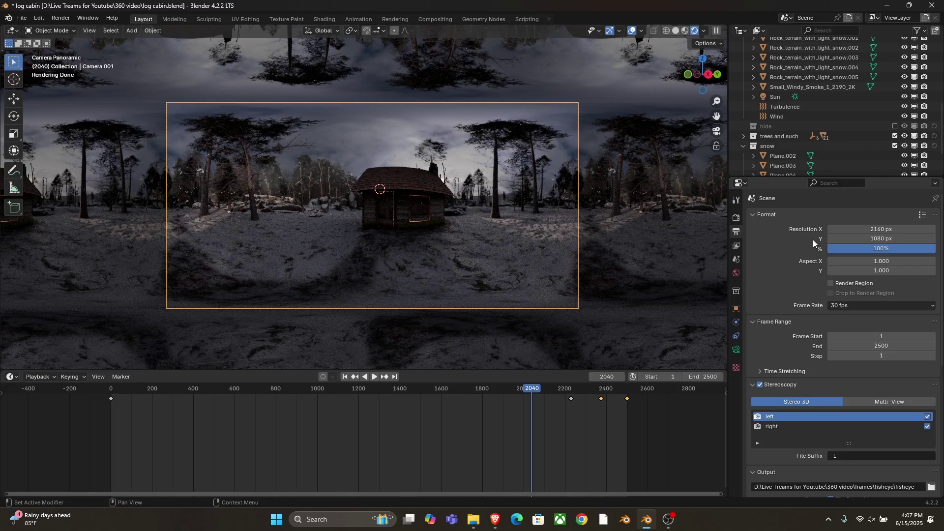
- Change Resolution Y from 1080 to 1080/2, halving the render height to 540 px
{"action": "left_click", "coordinate": [875, 240]}
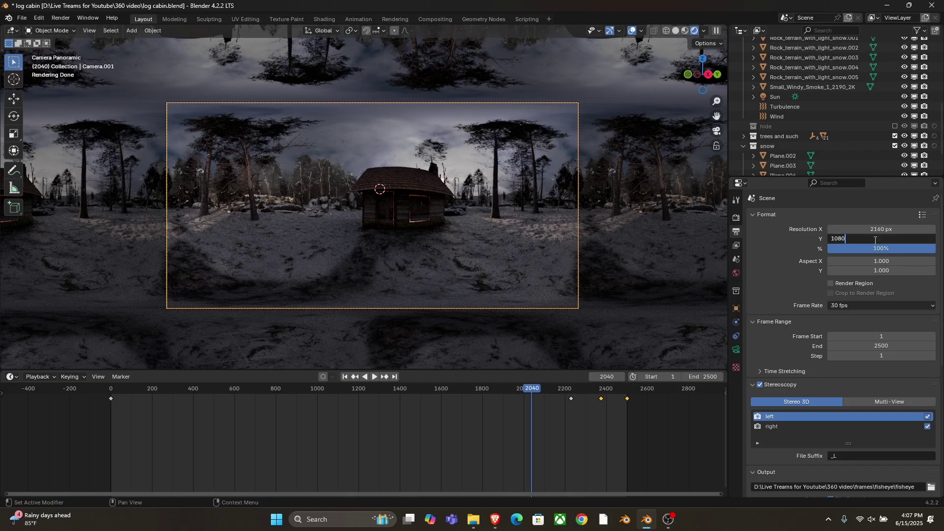
{"action": "type", "text": "/2"}
{"action": "key", "text": "Return"}
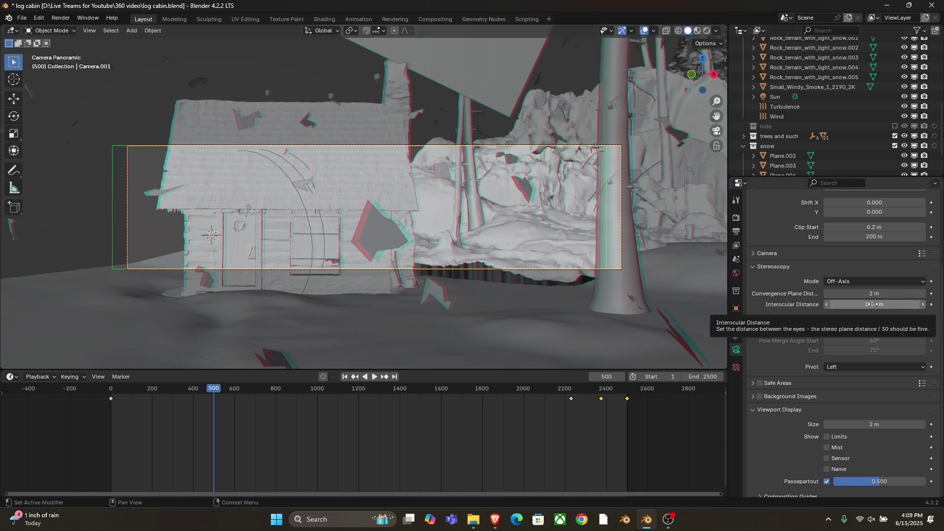
{"action": "left_click_drag", "start_coordinate": [866, 304], "coordinate": [756, 314]}
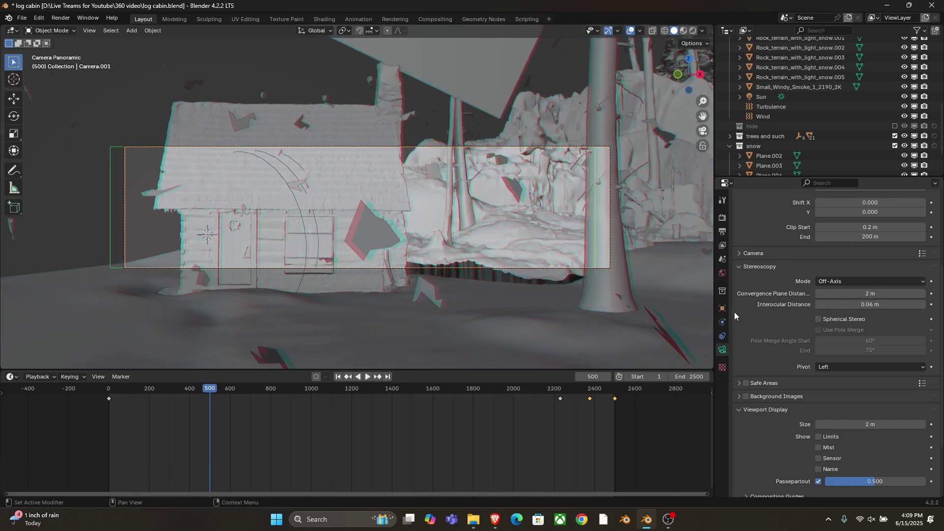